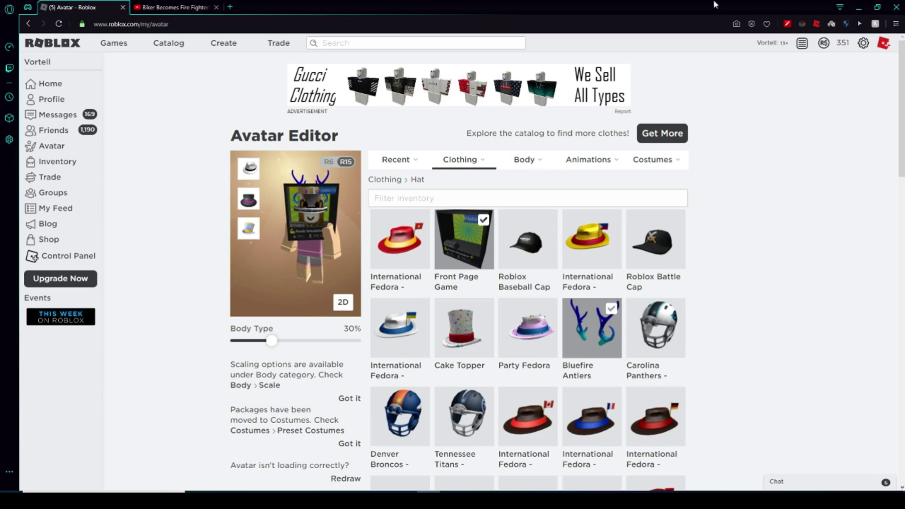
Step: Review the avatar's worn items under Currently Wearing on the Profile page, then return to the Avatar Editor
mouse_move(466, 169)
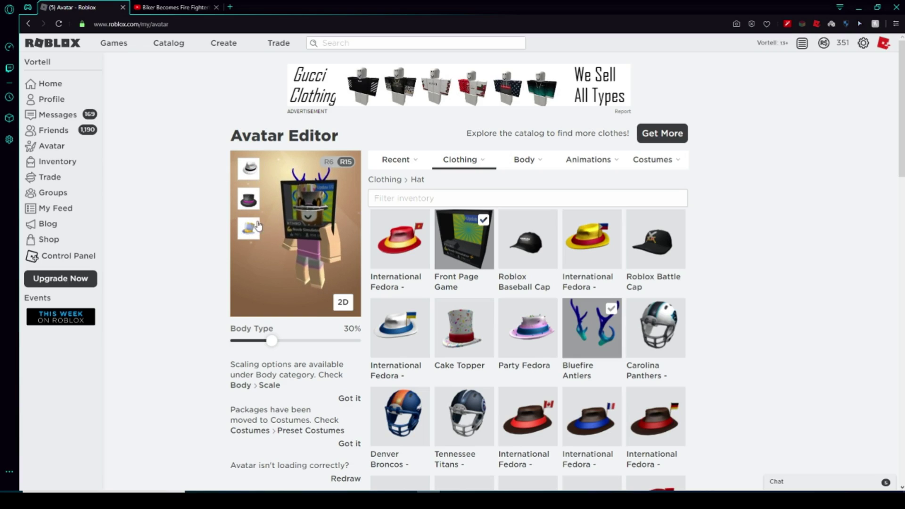
scroll(620, 341, down, 9)
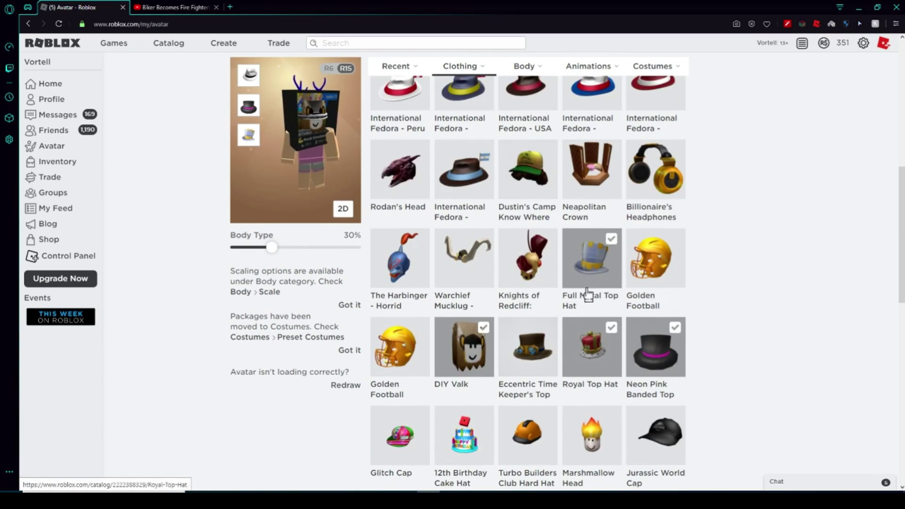
scroll(613, 358, down, 8)
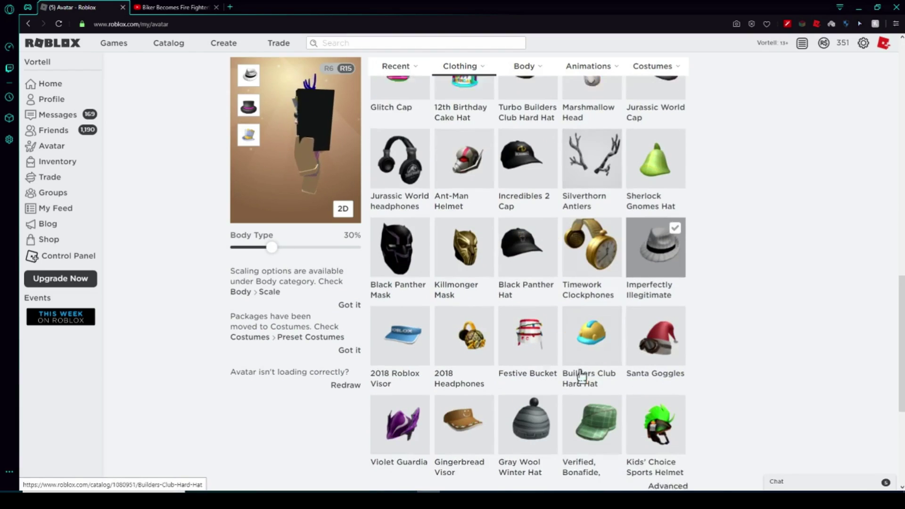
scroll(623, 320, up, 5)
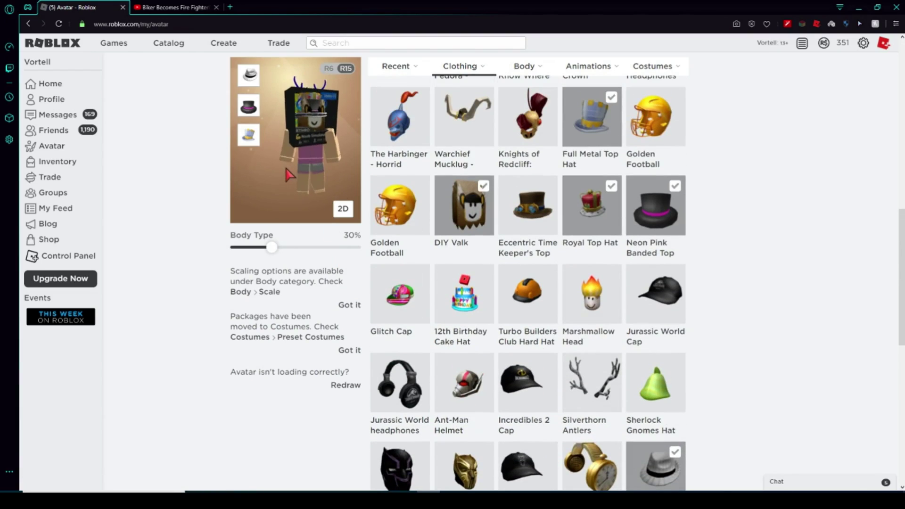
click(65, 104)
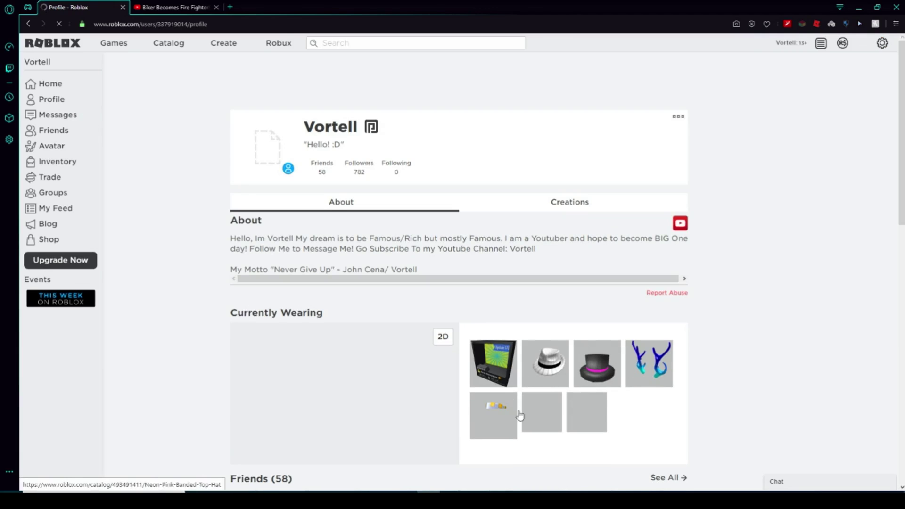
scroll(576, 363, down, 2)
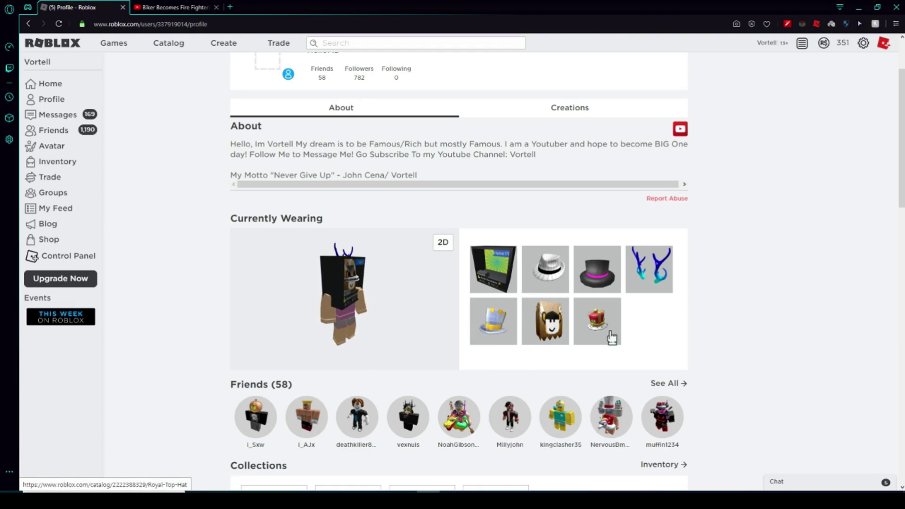
click(57, 150)
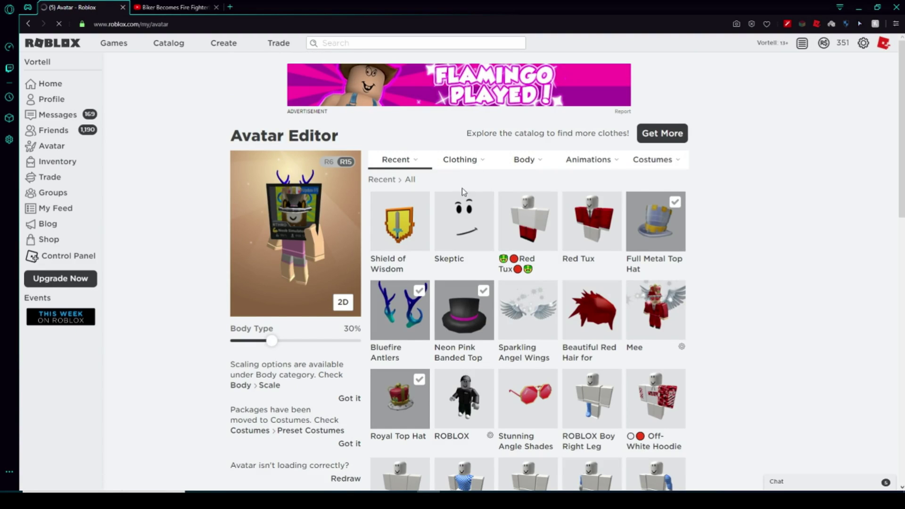
Step: Filter to hats, take off Front Page Game and equip Timework Clockphones
click(454, 187)
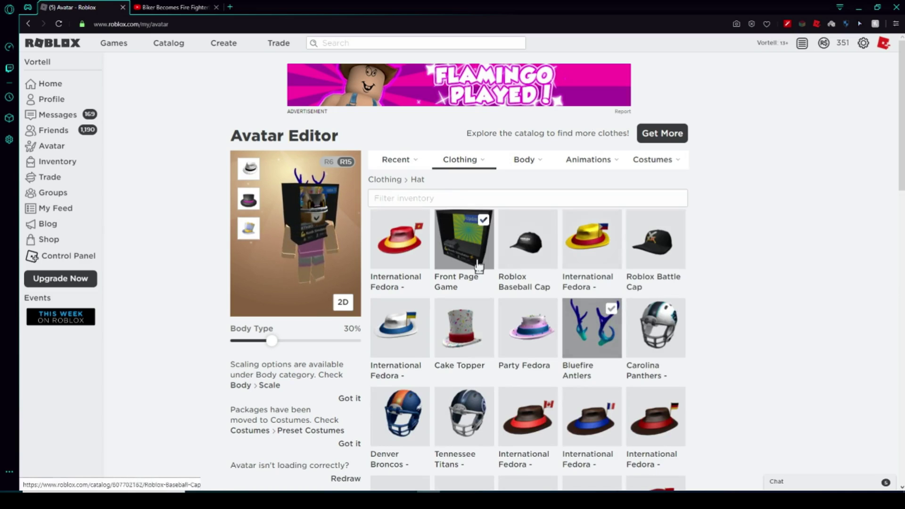
click(477, 267)
scroll(500, 320, down, 2)
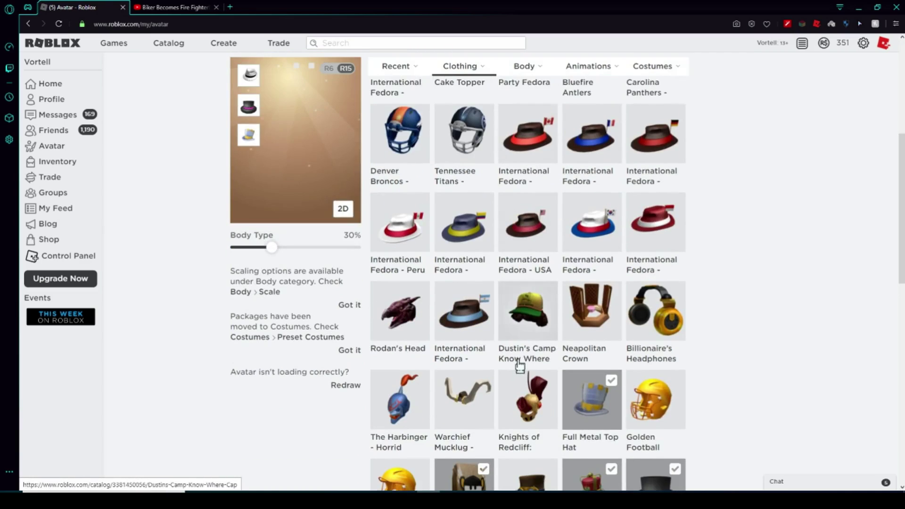
scroll(520, 366, down, 2)
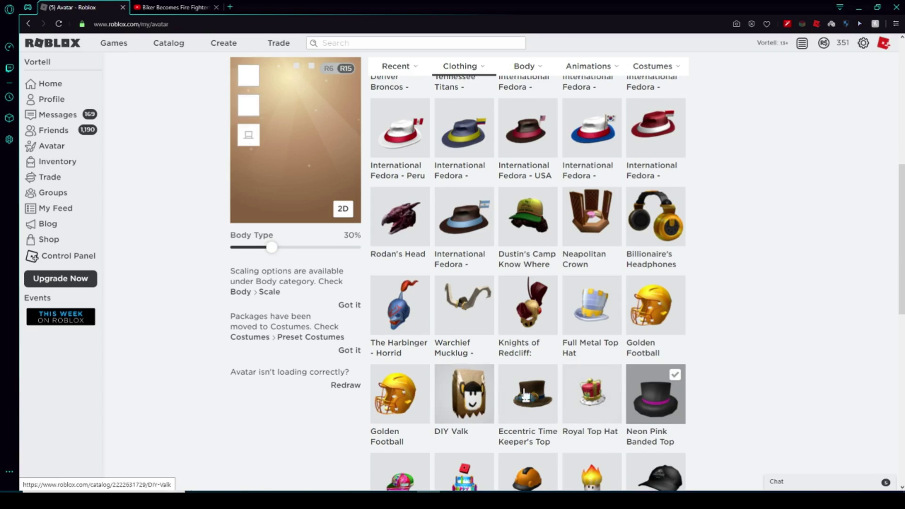
scroll(524, 393, down, 10)
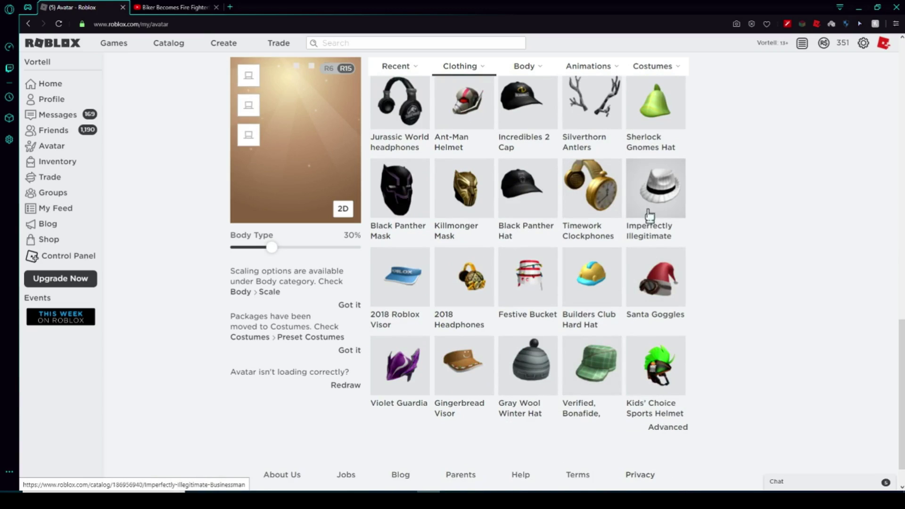
scroll(808, 256, up, 4)
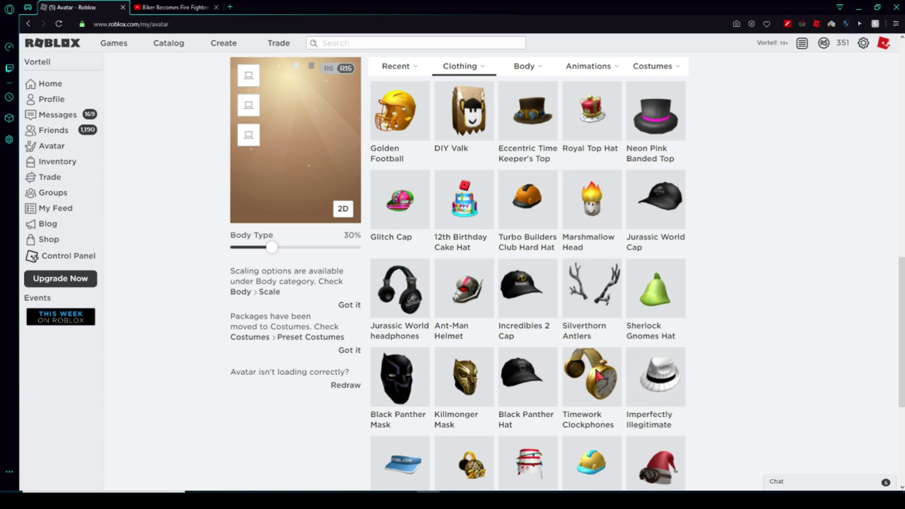
click(600, 376)
Step: Equip Neon Pink Banded Top and Silverthorn Antlers on the avatar
scroll(684, 318, up, 1)
scroll(708, 292, up, 2)
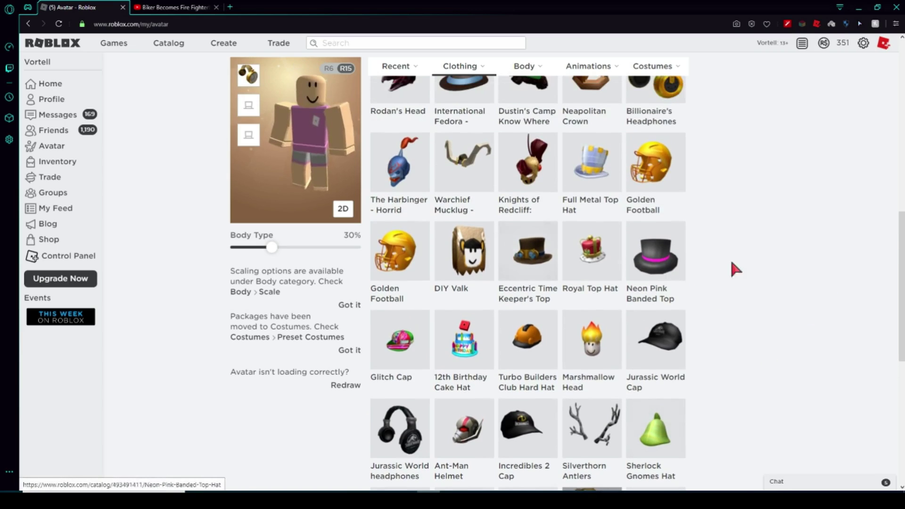
click(655, 253)
scroll(612, 330, up, 3)
scroll(595, 344, down, 6)
click(577, 298)
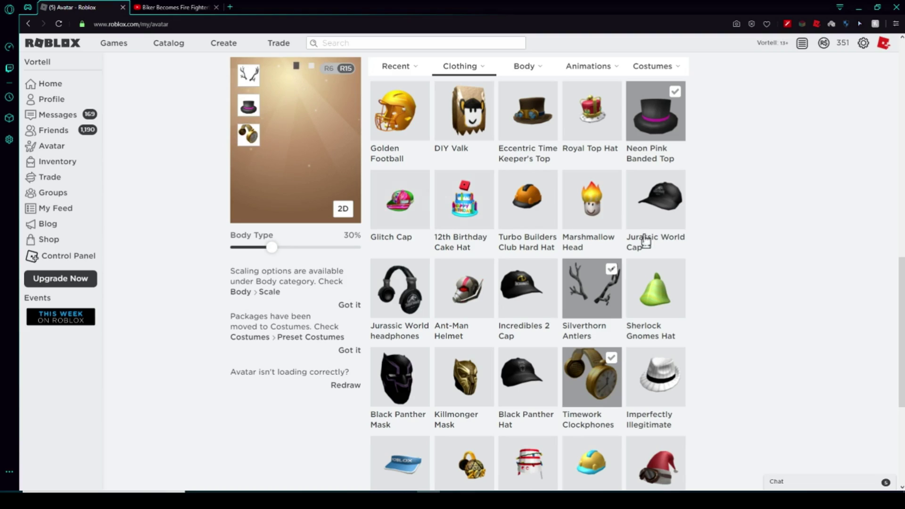
Step: Try on Imperfectly Illegitimate, revert to Timework Clockphones, and rotate the preview to see the side
click(646, 376)
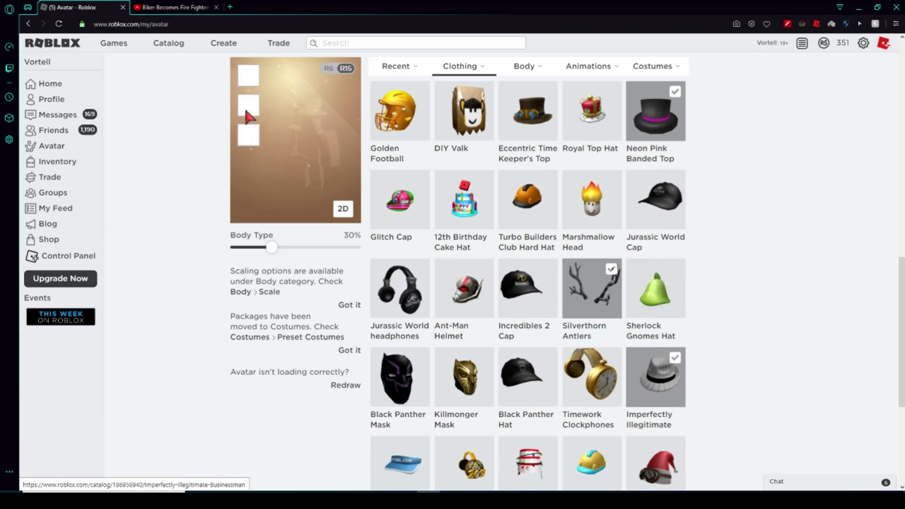
click(658, 377)
scroll(613, 381, up, 1)
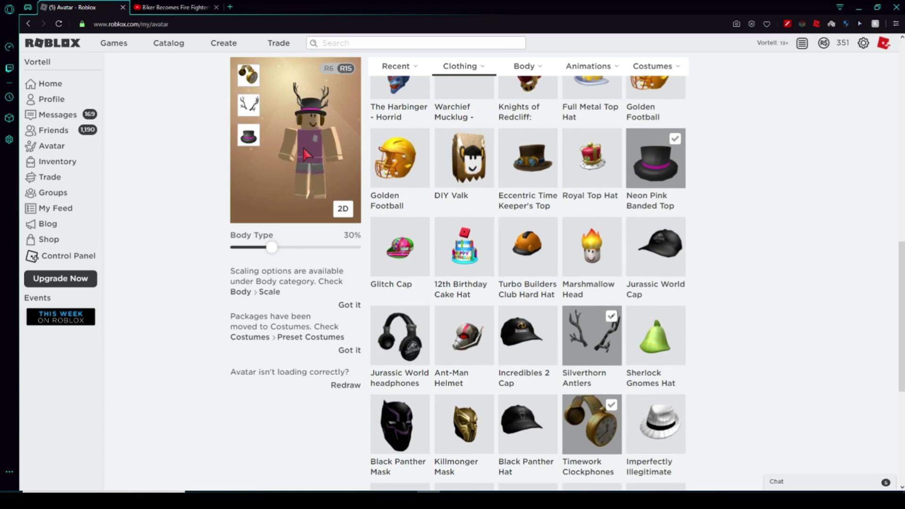
drag(304, 149, 321, 143)
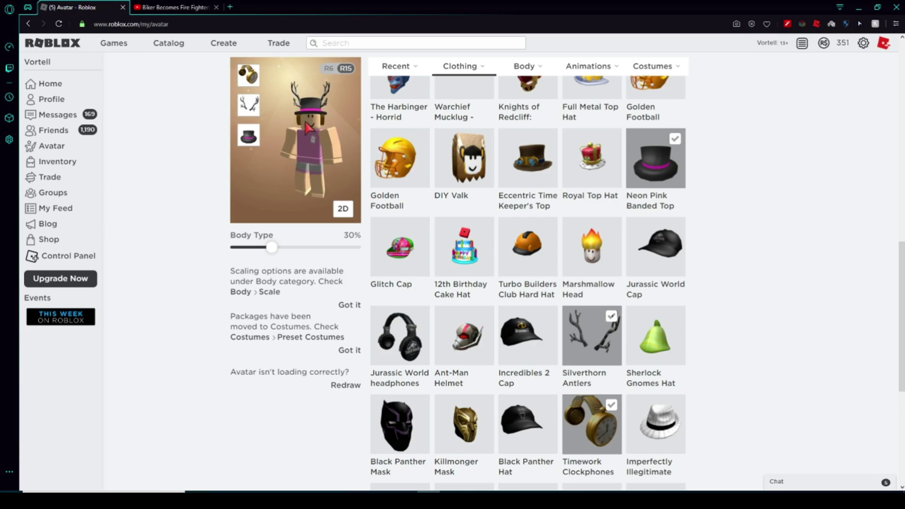
Step: Open the DIY Valk item page from the hat grid
scroll(533, 292, up, 4)
scroll(538, 311, up, 7)
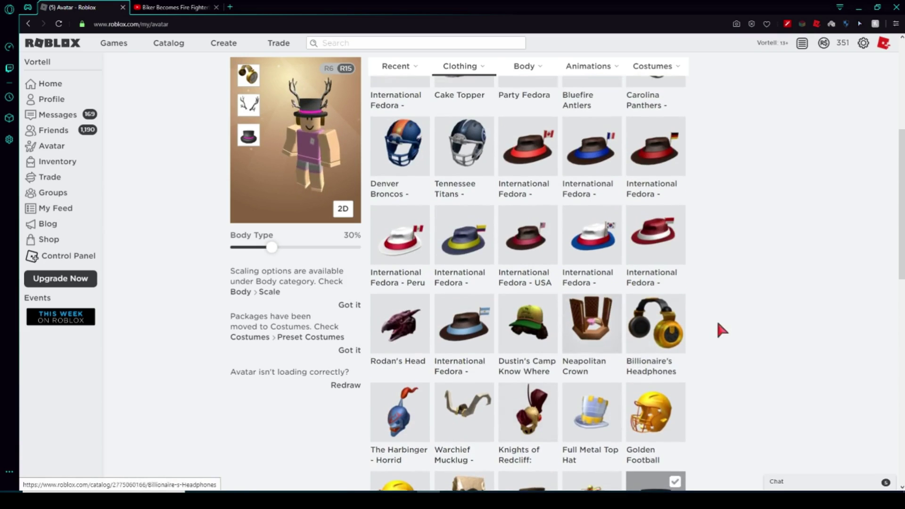
scroll(514, 269, down, 3)
scroll(514, 270, down, 1)
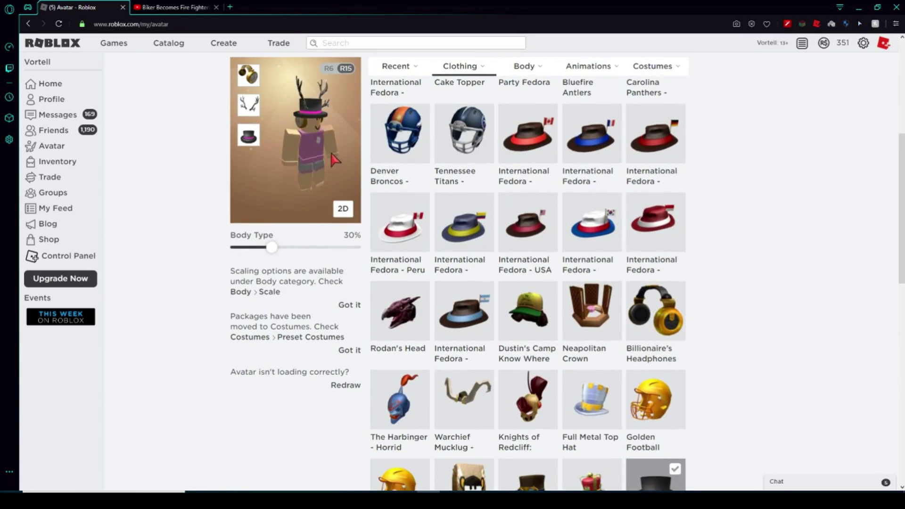
scroll(580, 252, down, 2)
scroll(639, 310, down, 3)
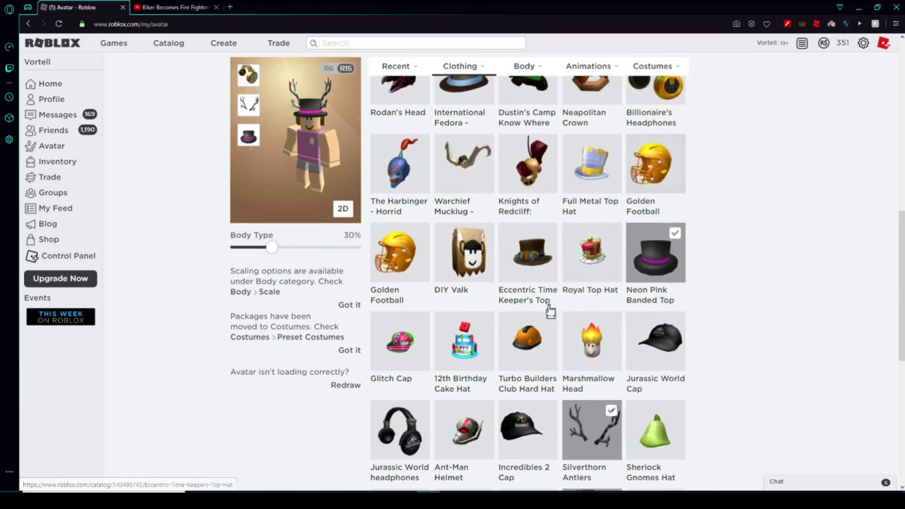
click(457, 296)
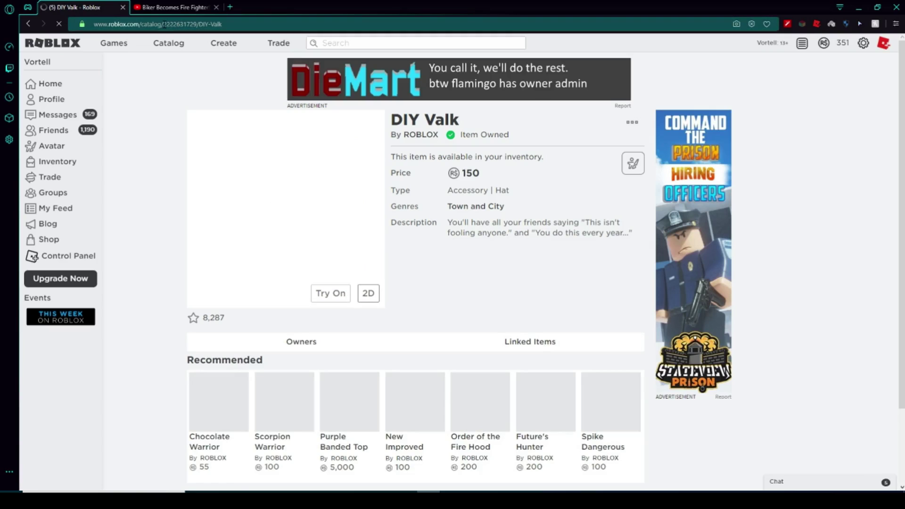
drag(164, 24, 193, 24)
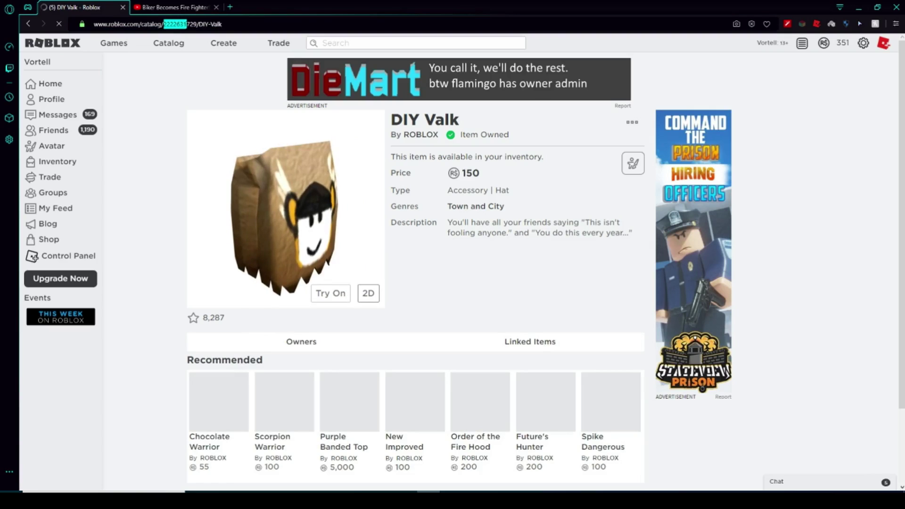
right_click(177, 24)
click(195, 56)
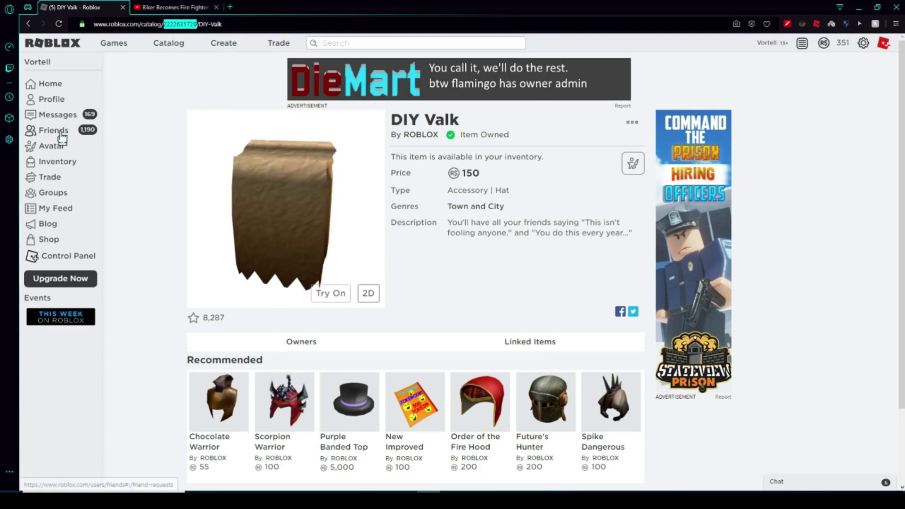
click(58, 146)
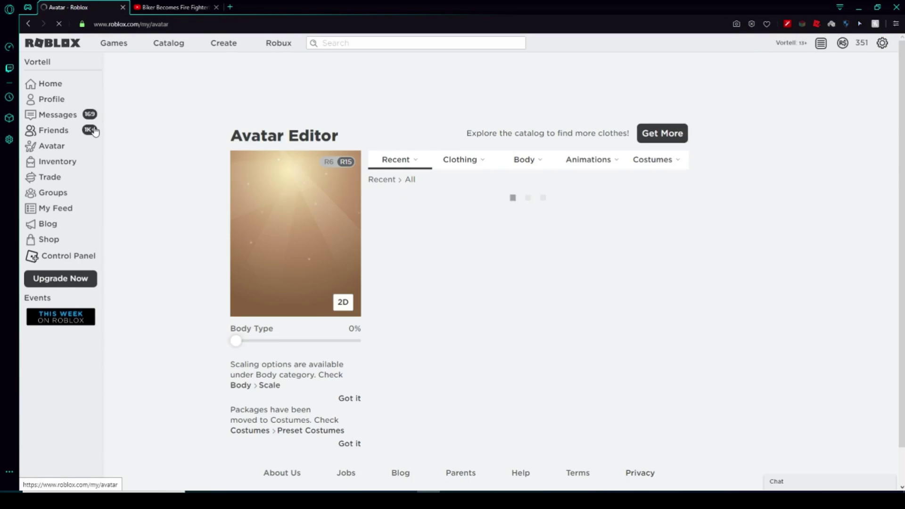
mouse_move(460, 160)
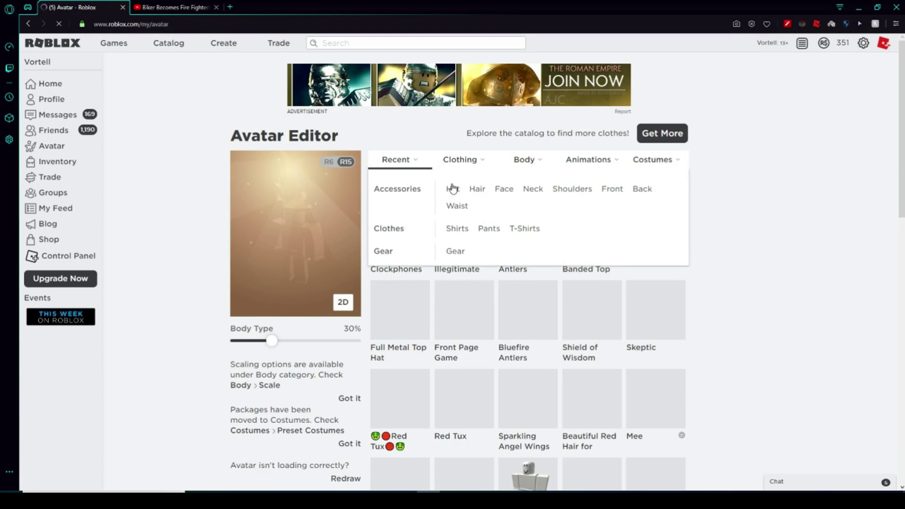
click(453, 188)
scroll(580, 273, down, 6)
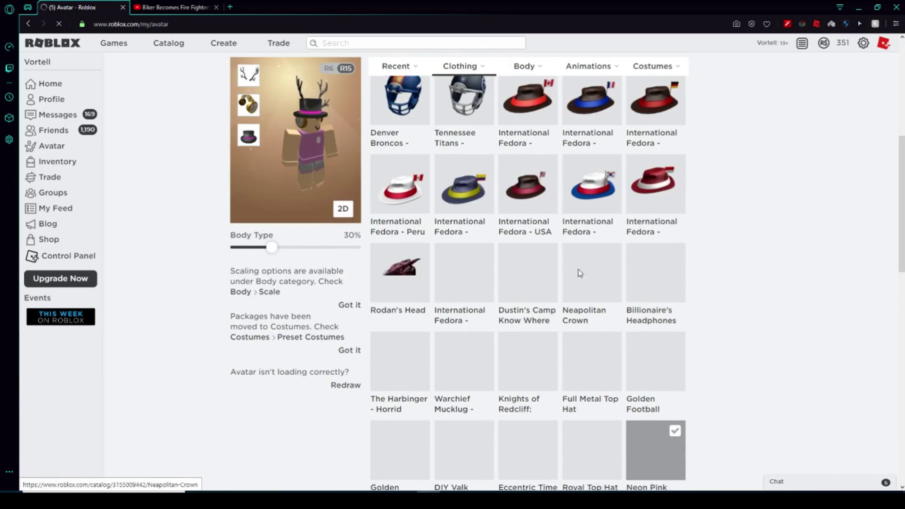
scroll(580, 273, down, 9)
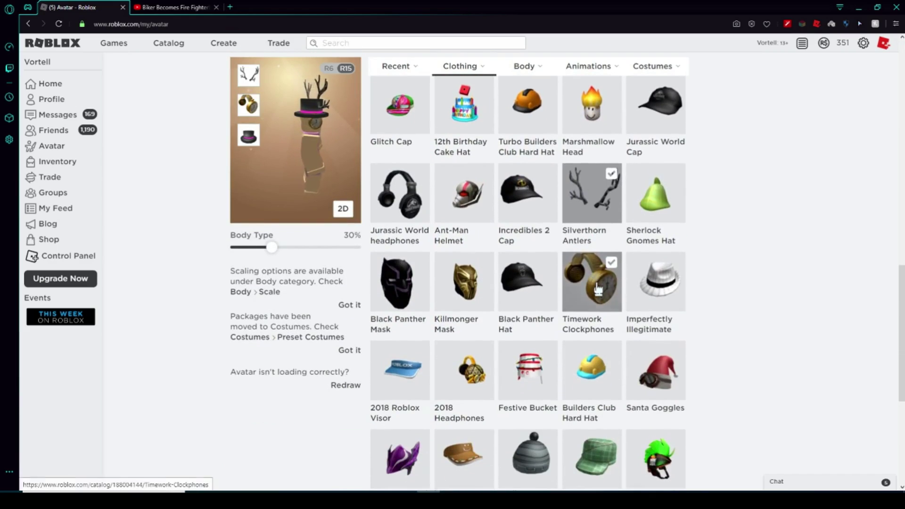
scroll(598, 288, down, 5)
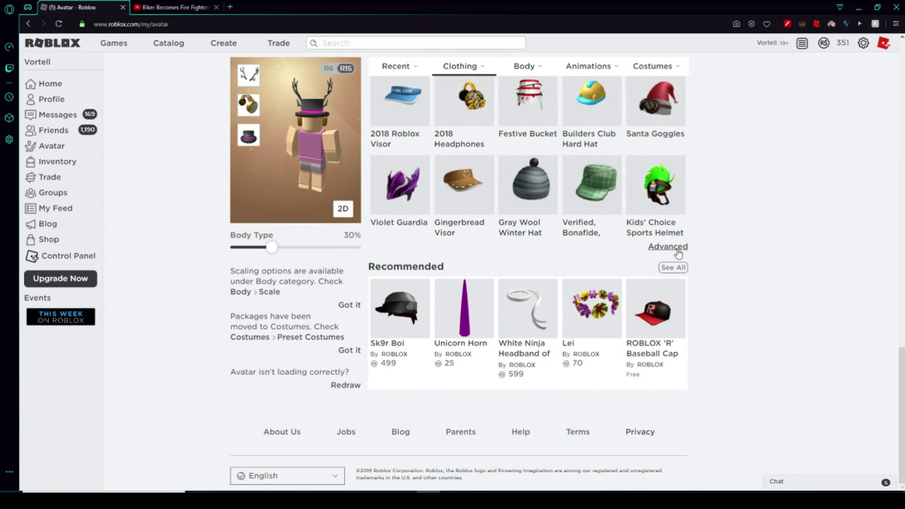
click(668, 246)
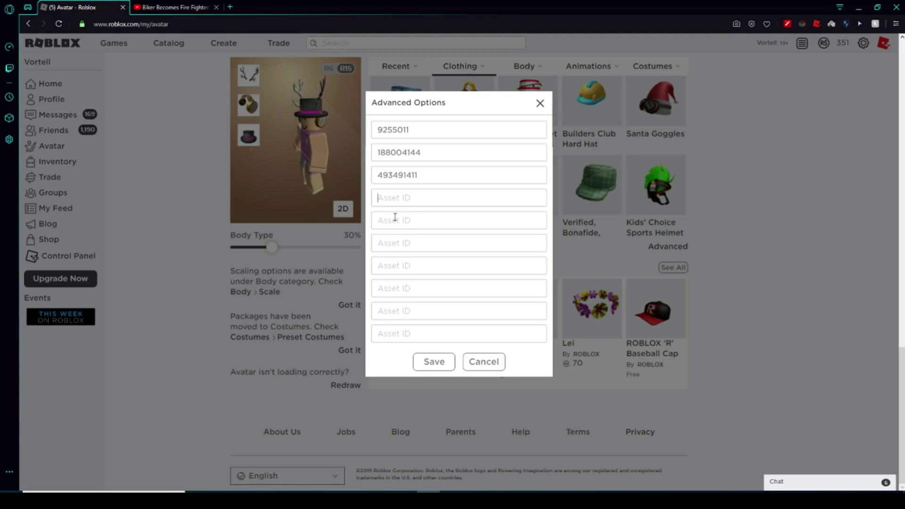
click(429, 365)
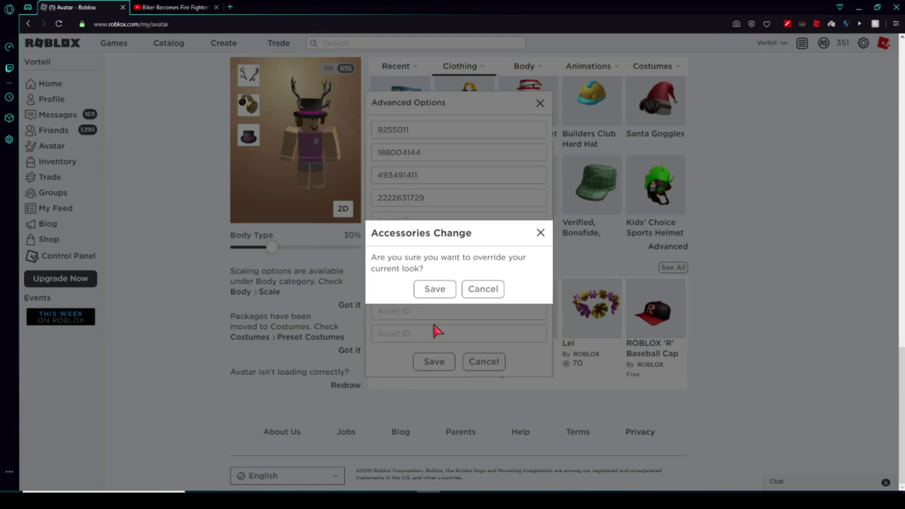
click(435, 289)
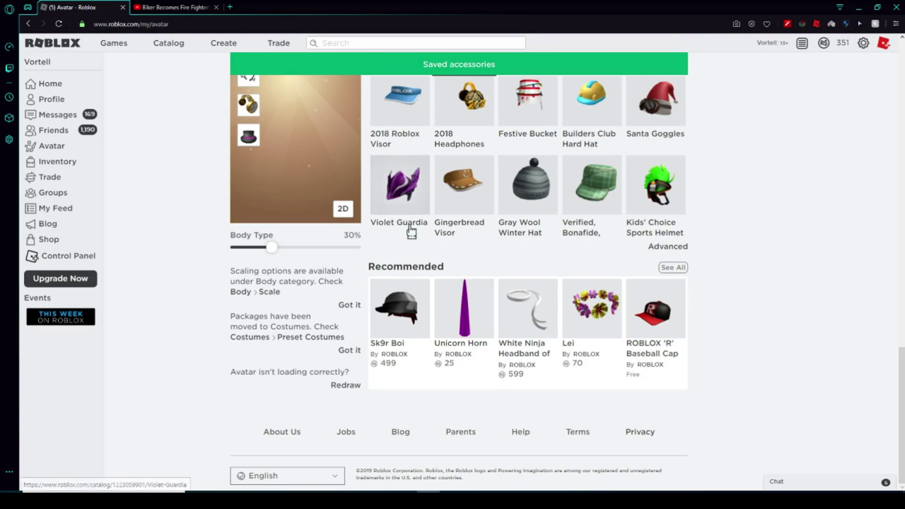
scroll(460, 227, up, 10)
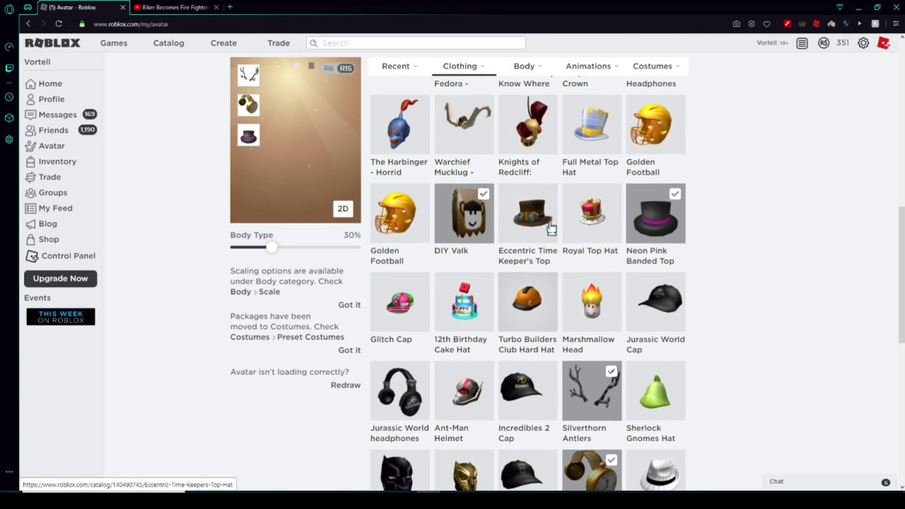
scroll(590, 389, down, 3)
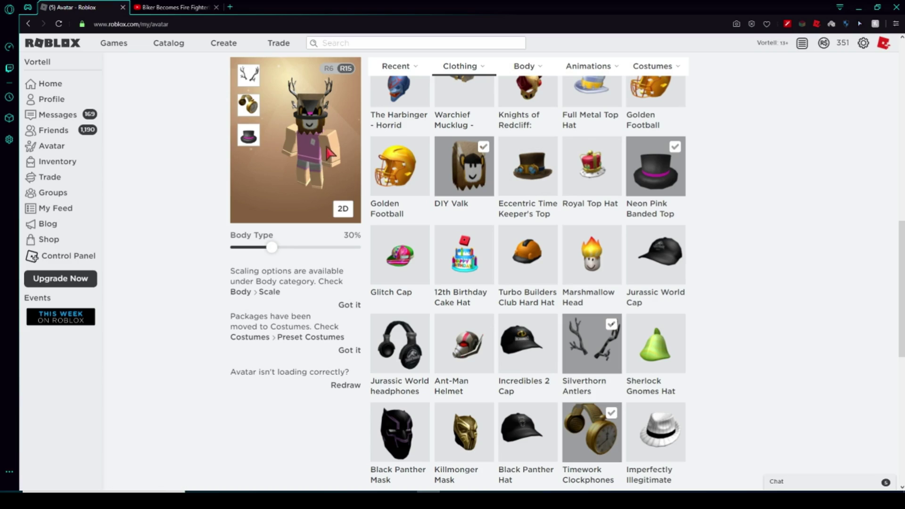
click(591, 205)
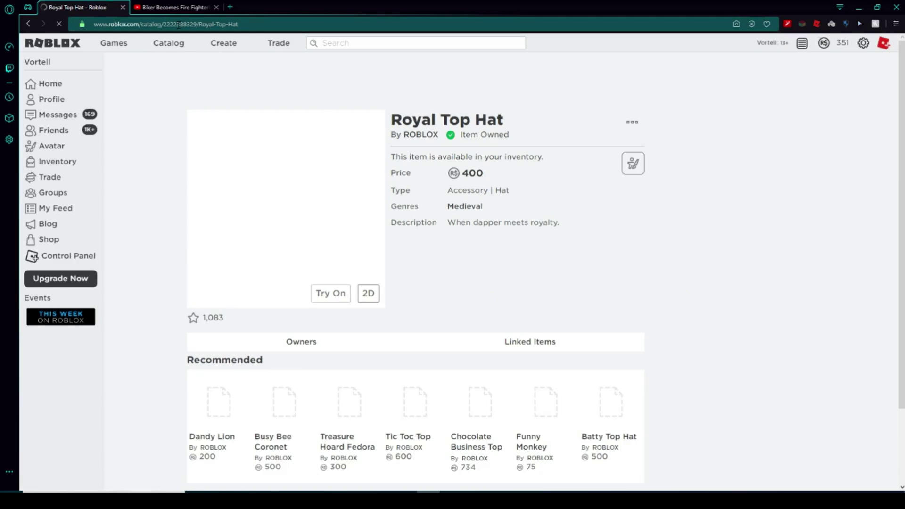
double_click(180, 24)
right_click(179, 25)
click(196, 59)
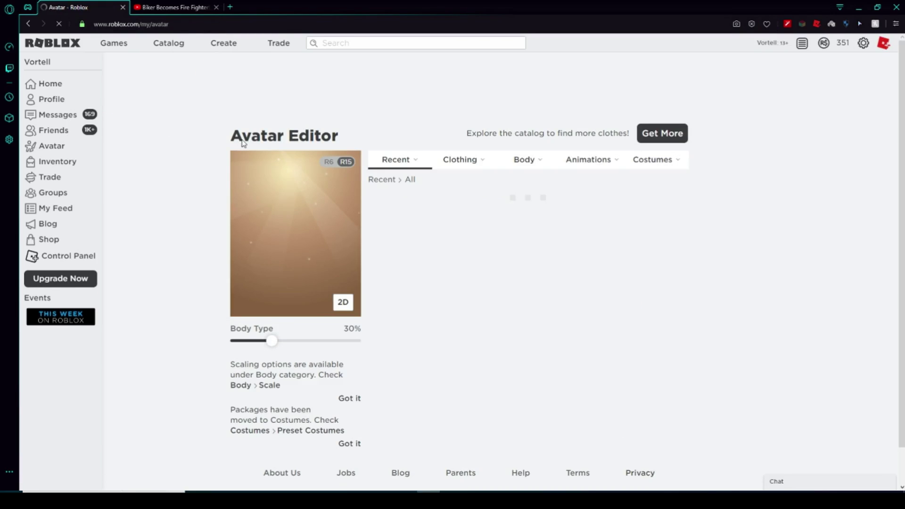
mouse_move(460, 162)
click(447, 187)
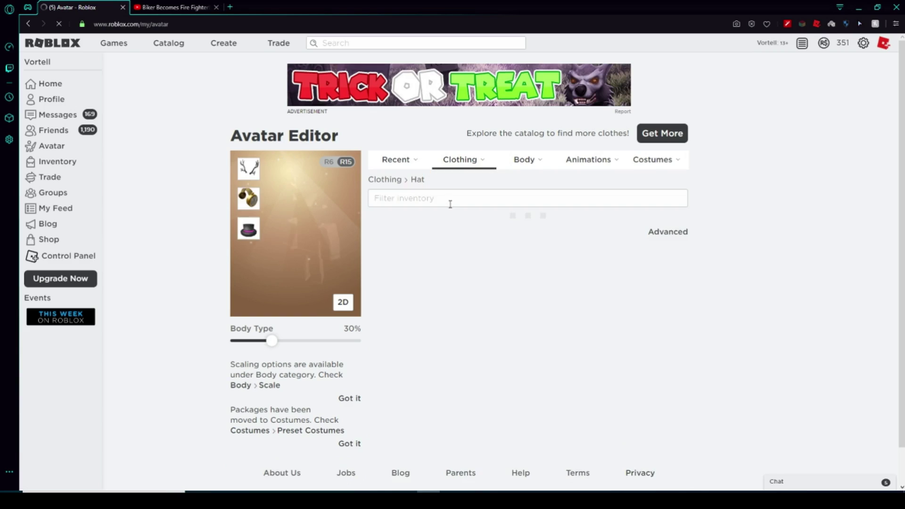
scroll(514, 250, down, 17)
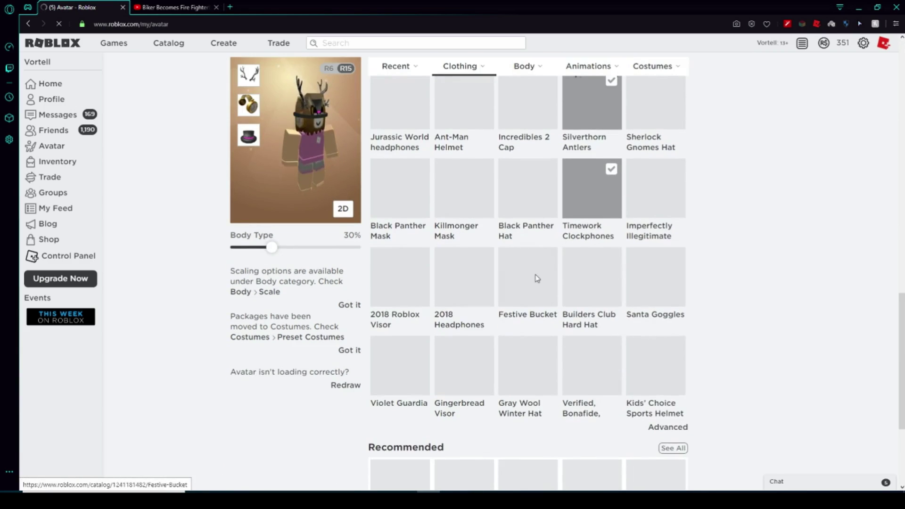
click(668, 427)
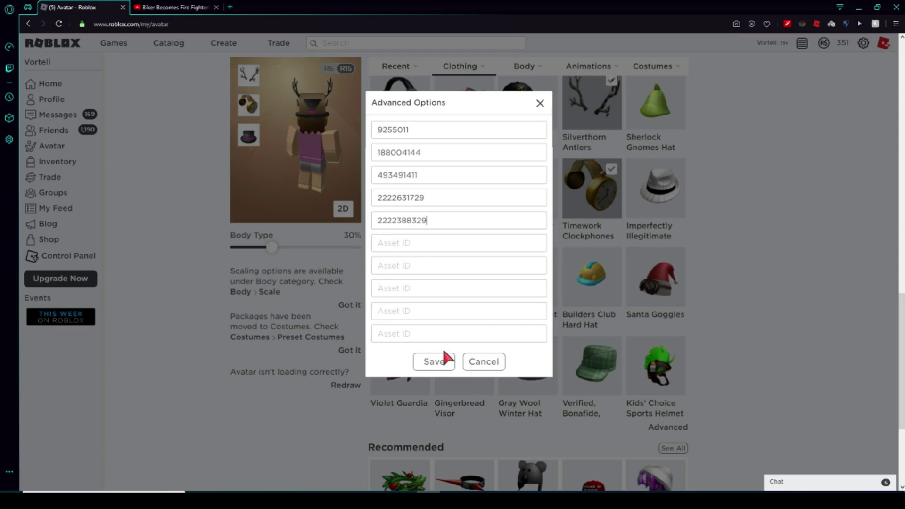
click(444, 362)
click(433, 287)
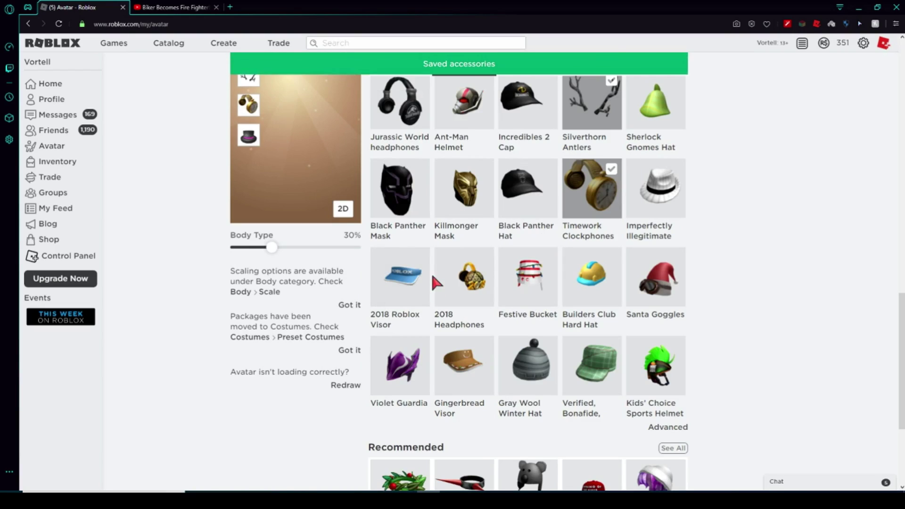
scroll(437, 268, up, 3)
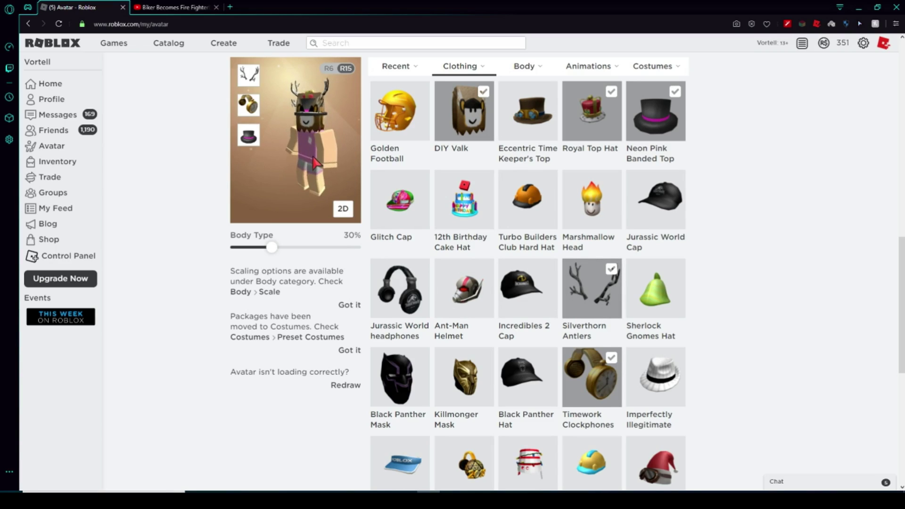
click(400, 153)
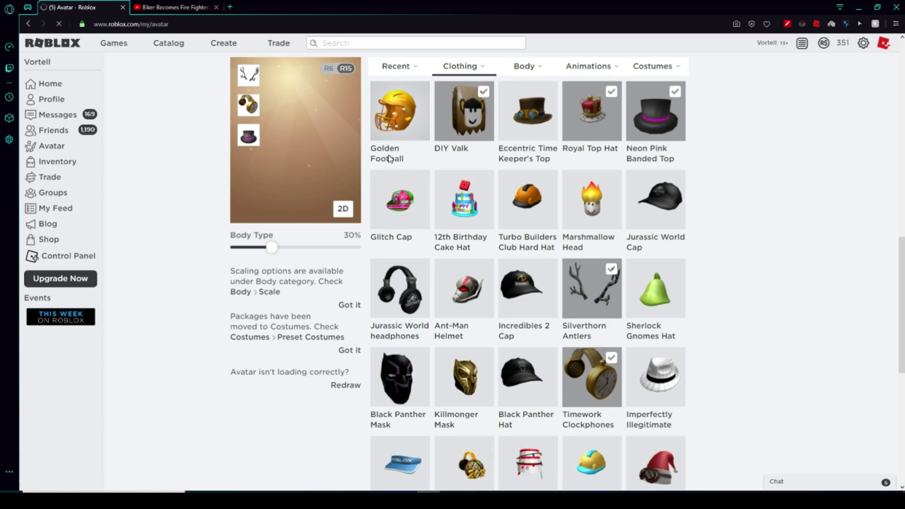
click(236, 24)
double_click(180, 24)
right_click(180, 24)
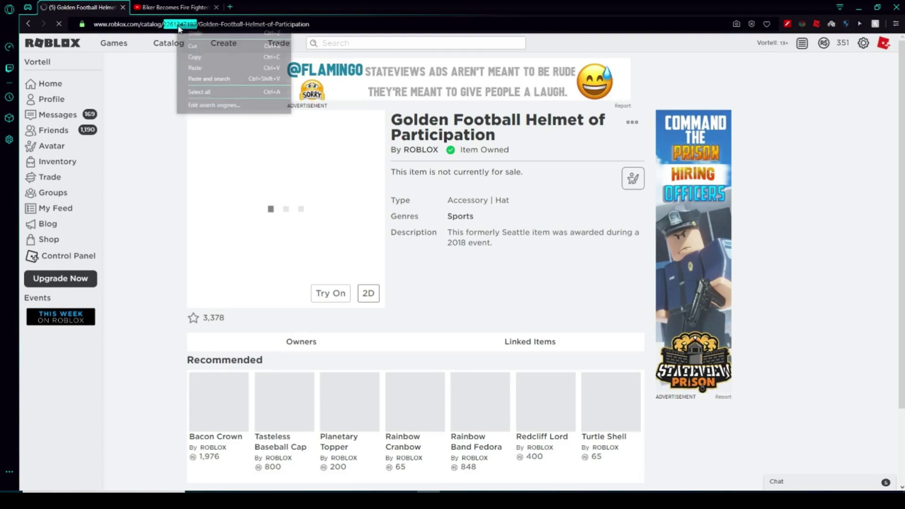
click(197, 61)
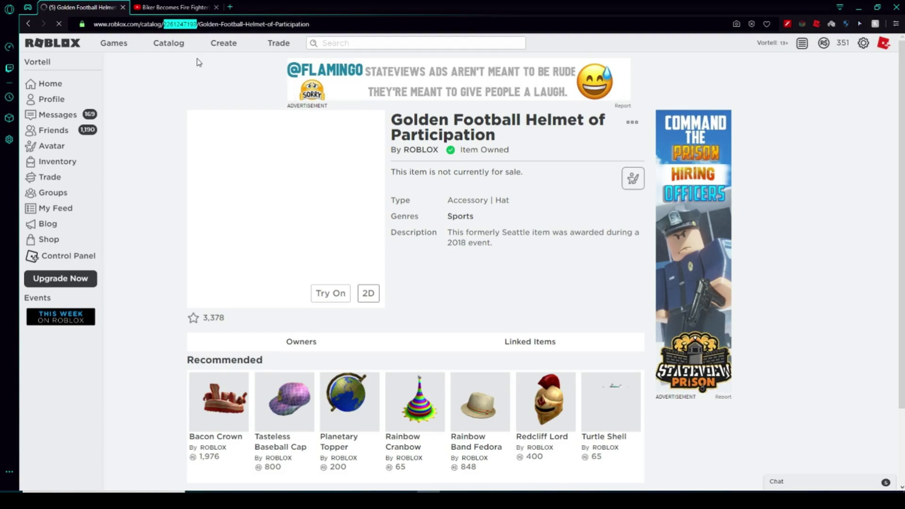
click(62, 147)
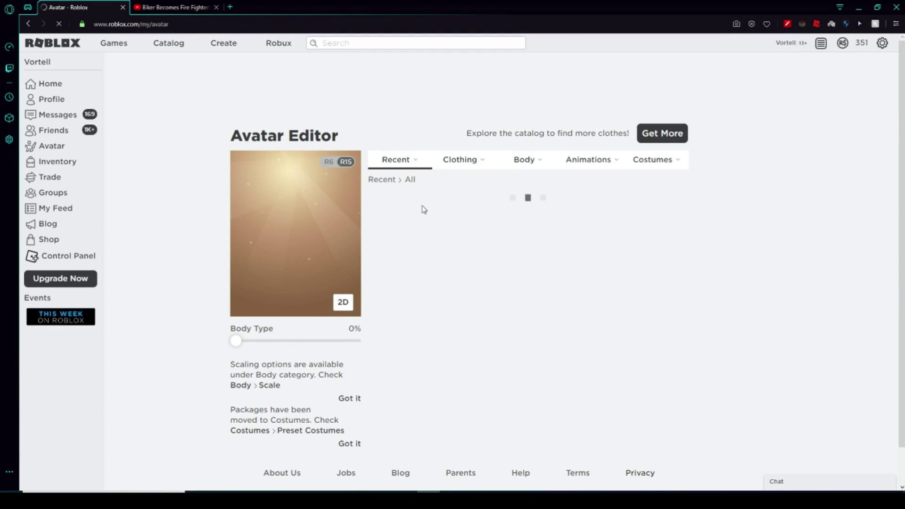
mouse_move(455, 164)
click(421, 189)
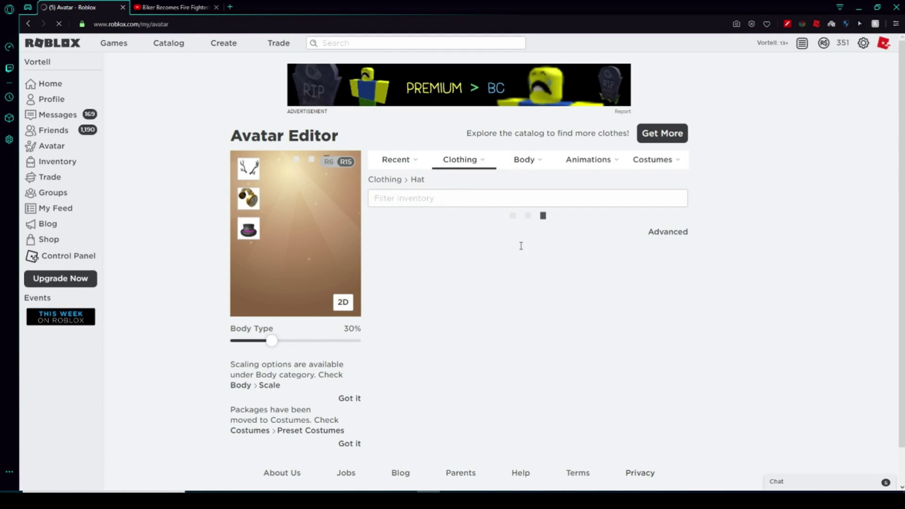
scroll(512, 263, down, 18)
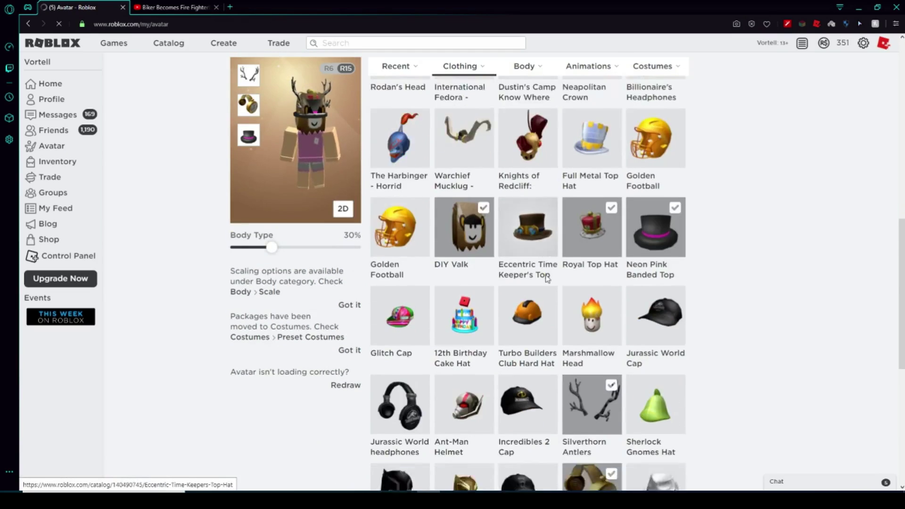
click(669, 383)
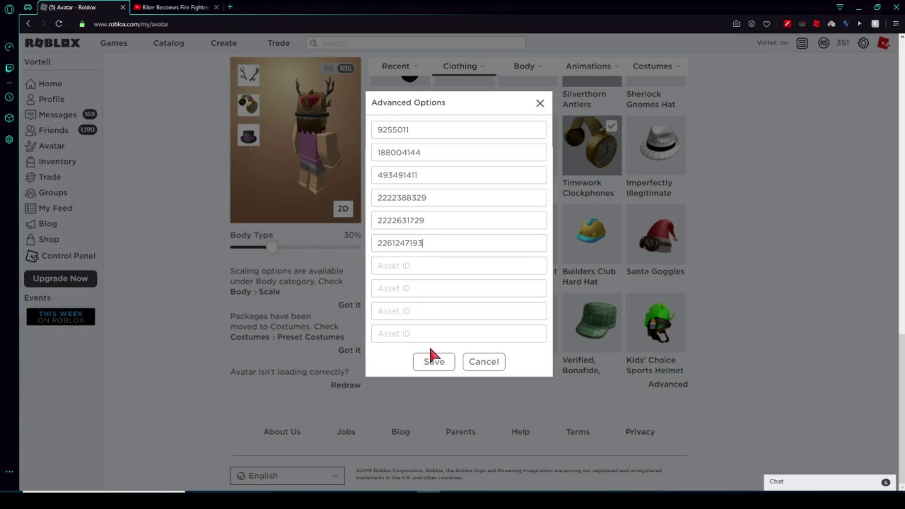
click(433, 361)
click(425, 289)
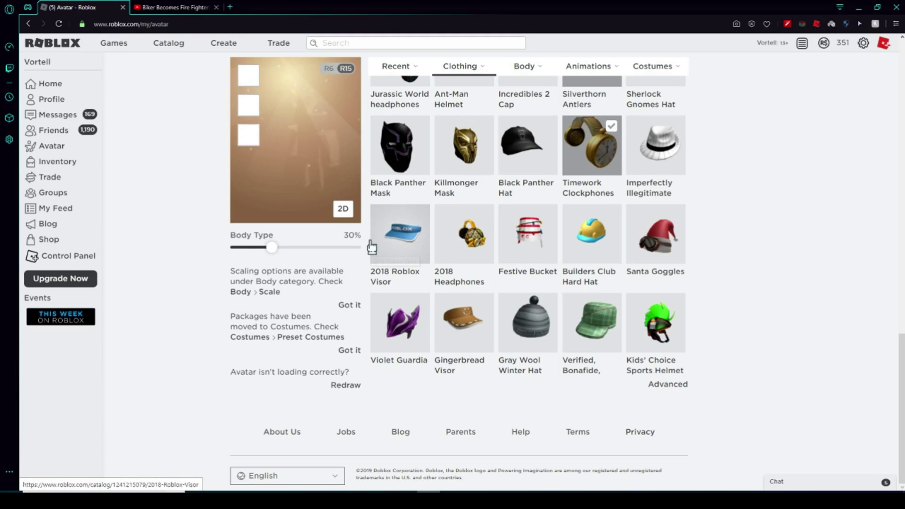
Step: Scroll the hat grid to check the Golden Football and other hats are marked worn
scroll(372, 247, up, 3)
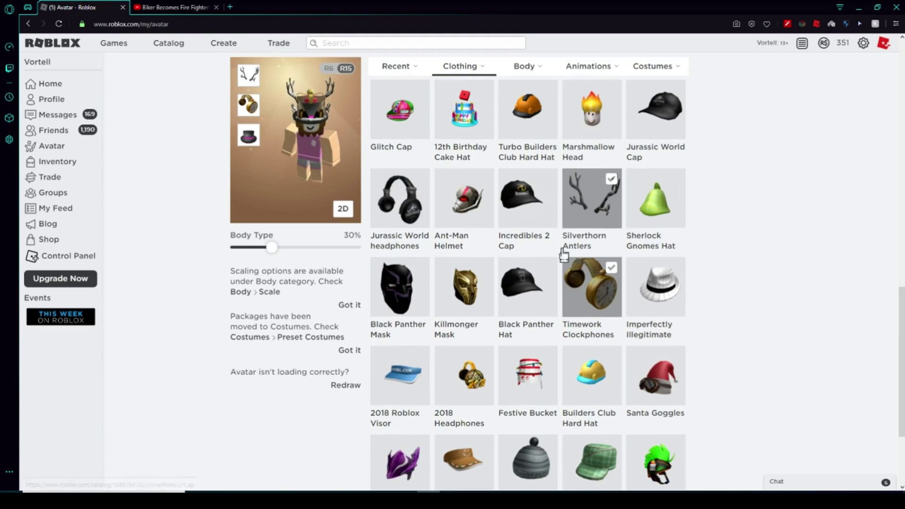
scroll(467, 351, up, 15)
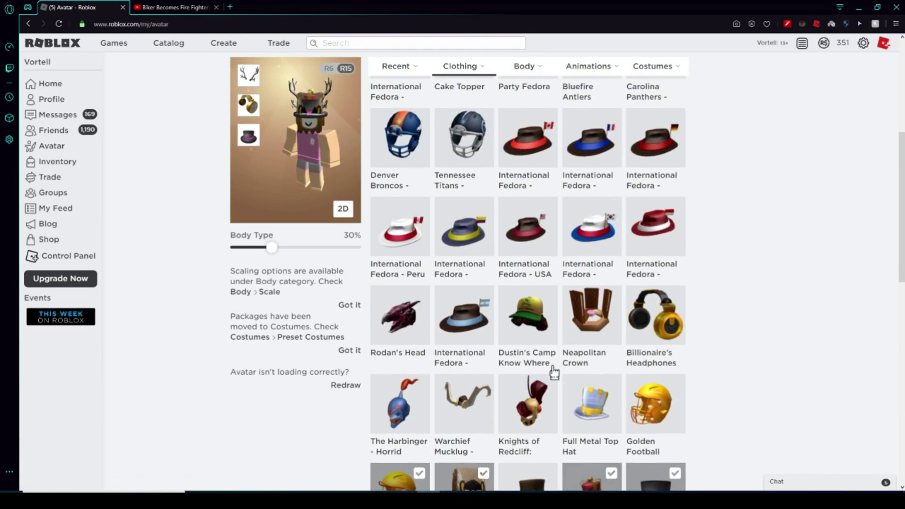
scroll(538, 353, down, 10)
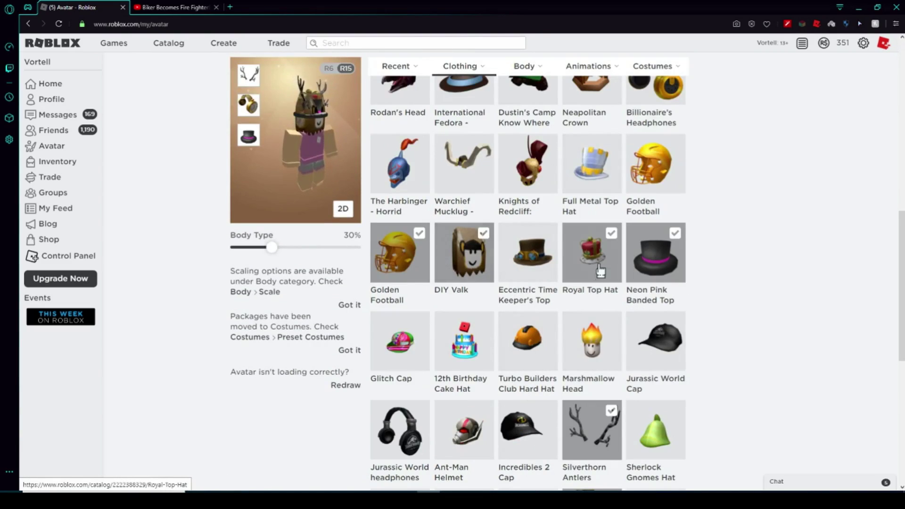
scroll(518, 330, down, 5)
scroll(471, 283, up, 6)
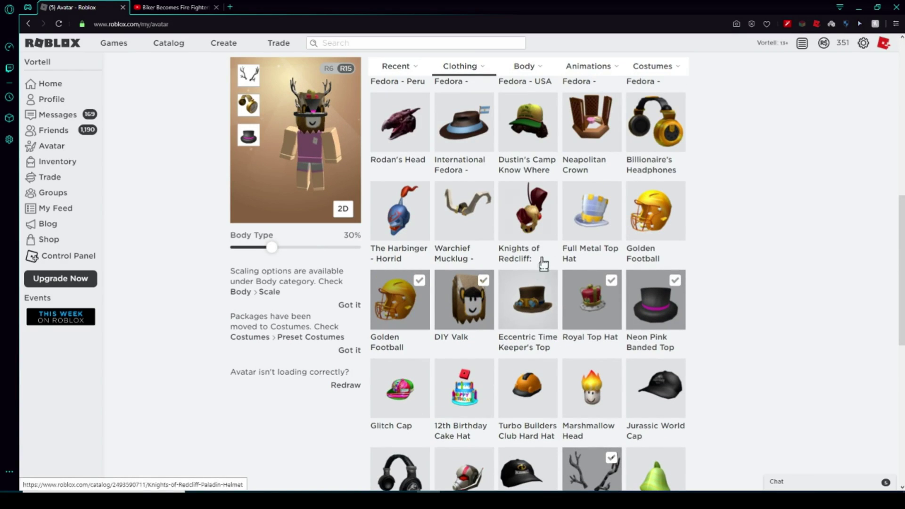
Step: Take off the Golden Football and copy the Full Metal Top Hat's ID 904520268 from its catalog page
click(400, 302)
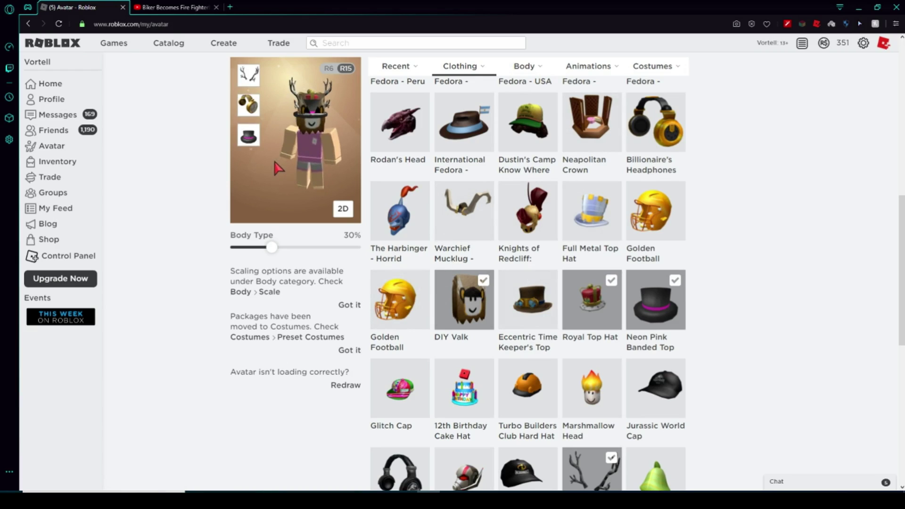
click(602, 249)
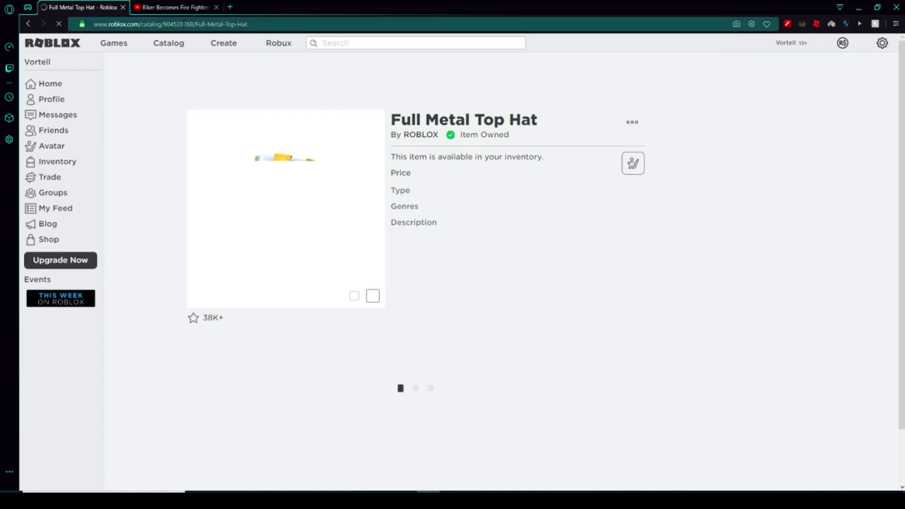
double_click(183, 25)
right_click(183, 24)
click(202, 46)
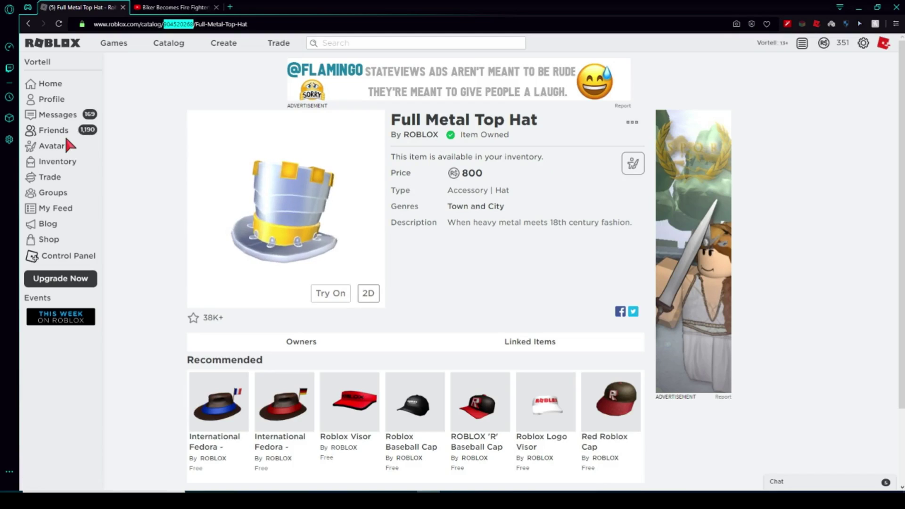
click(64, 146)
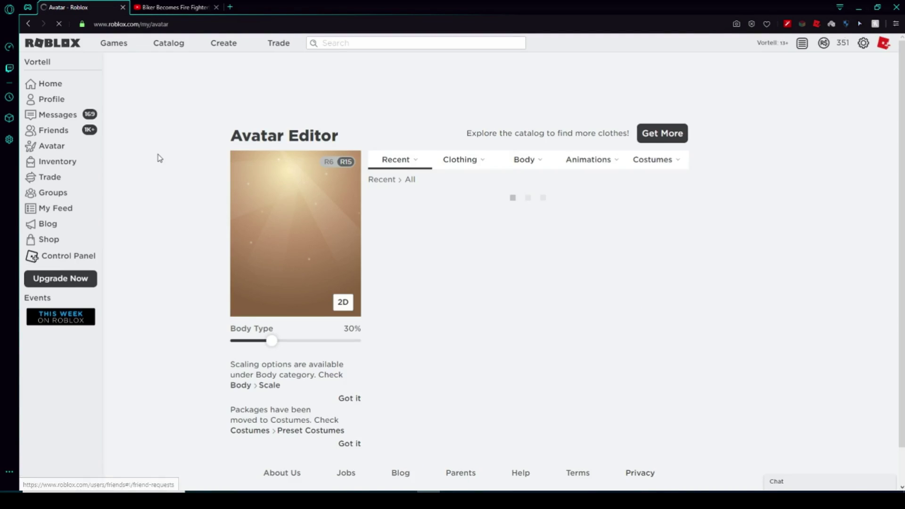
Step: Replace the Golden Football ID with 904520268 in hat Advanced options, save, confirm, and close
mouse_move(466, 165)
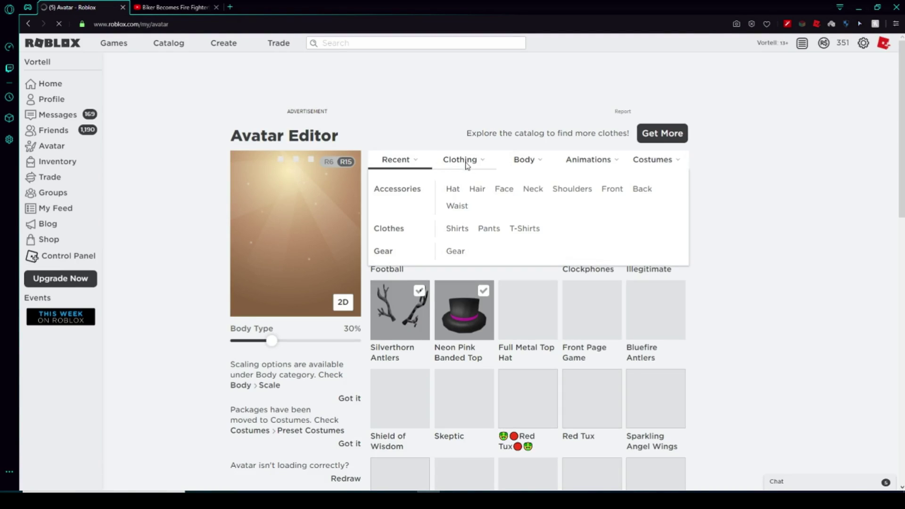
click(451, 190)
scroll(669, 317, down, 15)
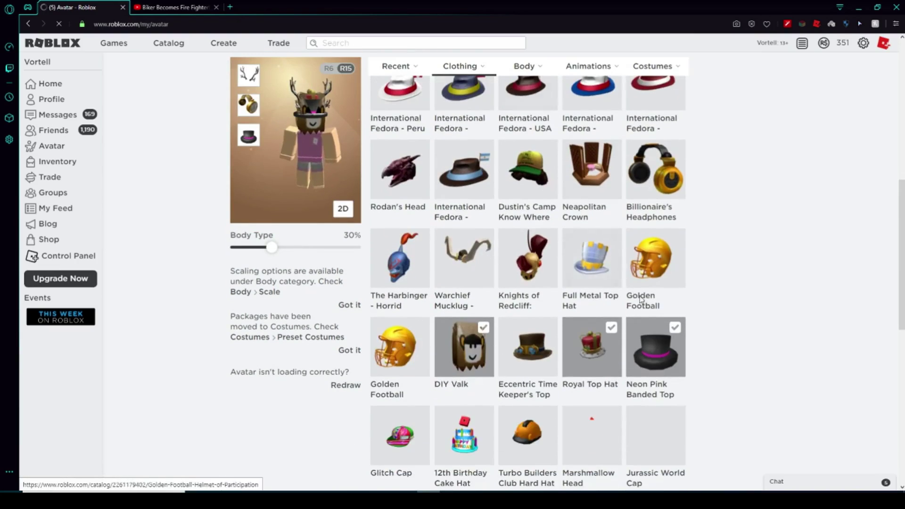
scroll(669, 317, down, 5)
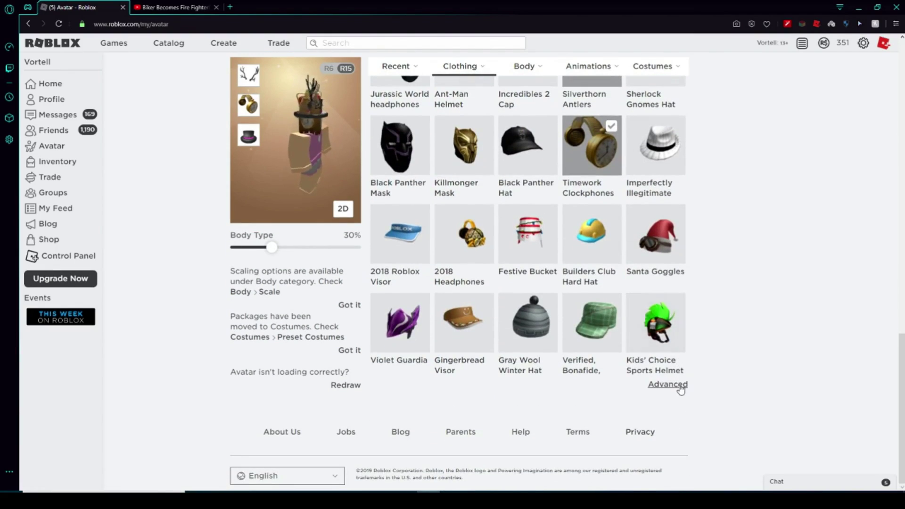
click(678, 385)
click(434, 361)
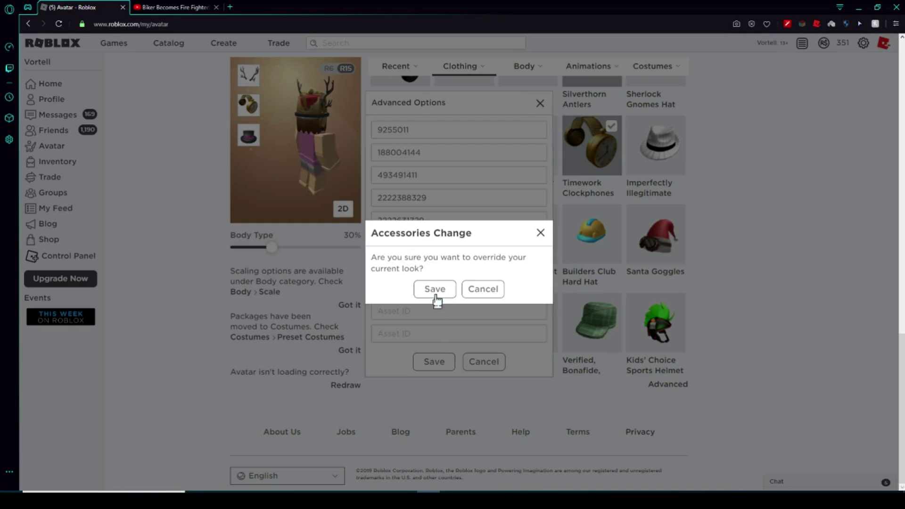
click(434, 292)
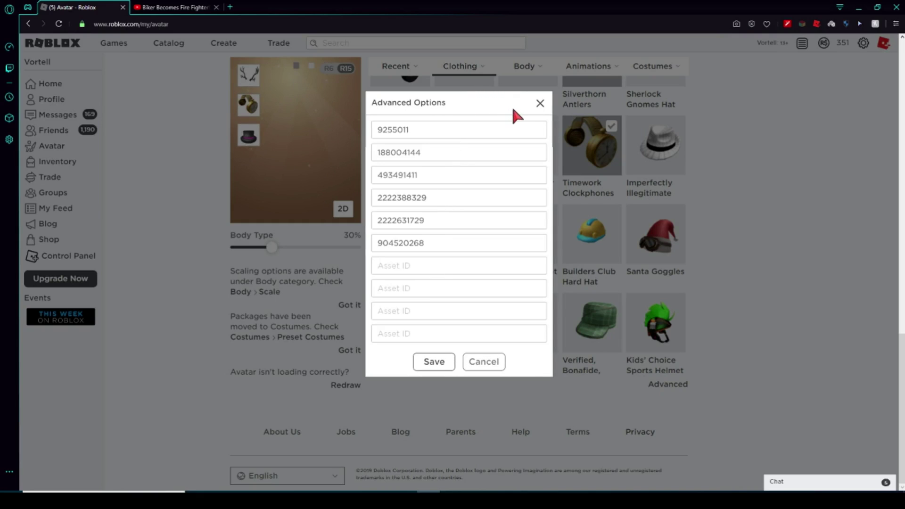
click(542, 105)
scroll(414, 256, up, 8)
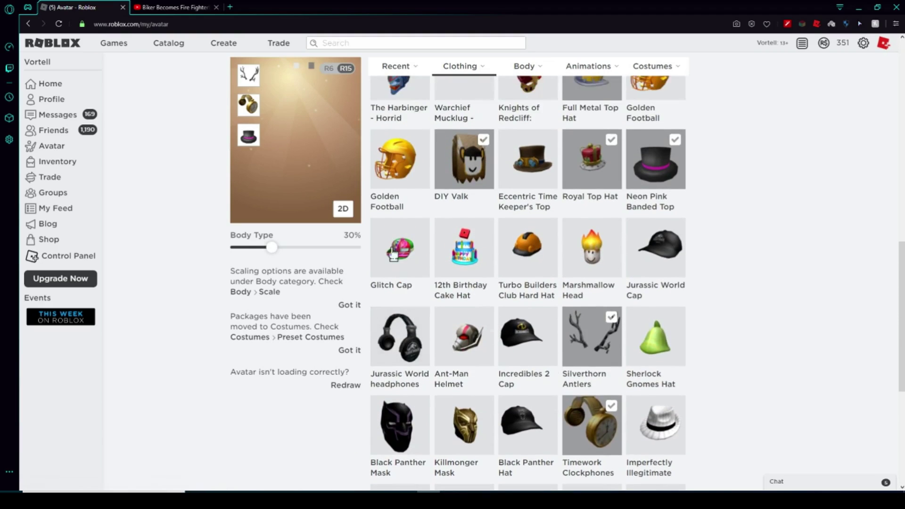
scroll(382, 185, up, 4)
scroll(587, 282, down, 2)
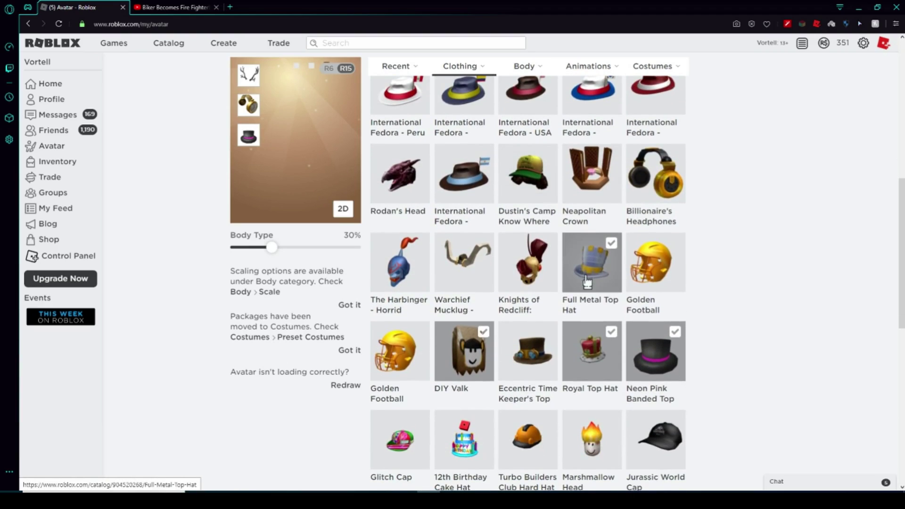
scroll(645, 355, down, 6)
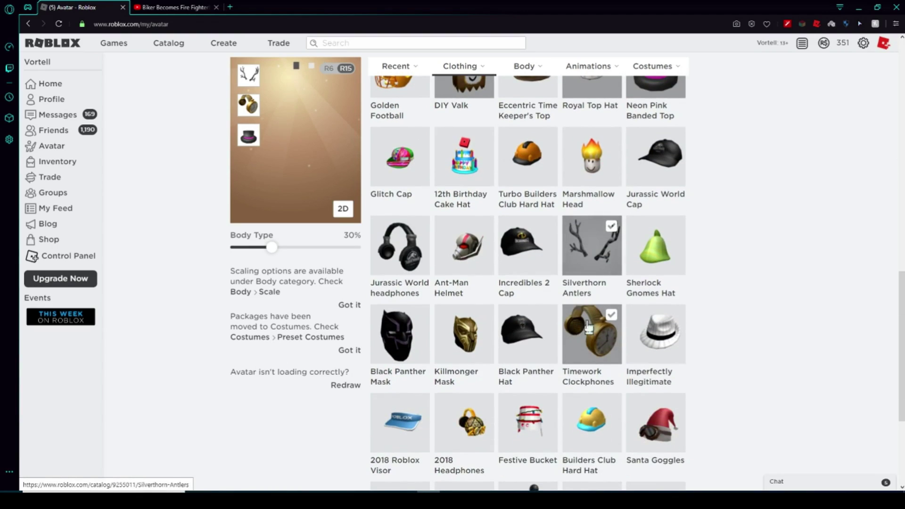
scroll(581, 317, up, 3)
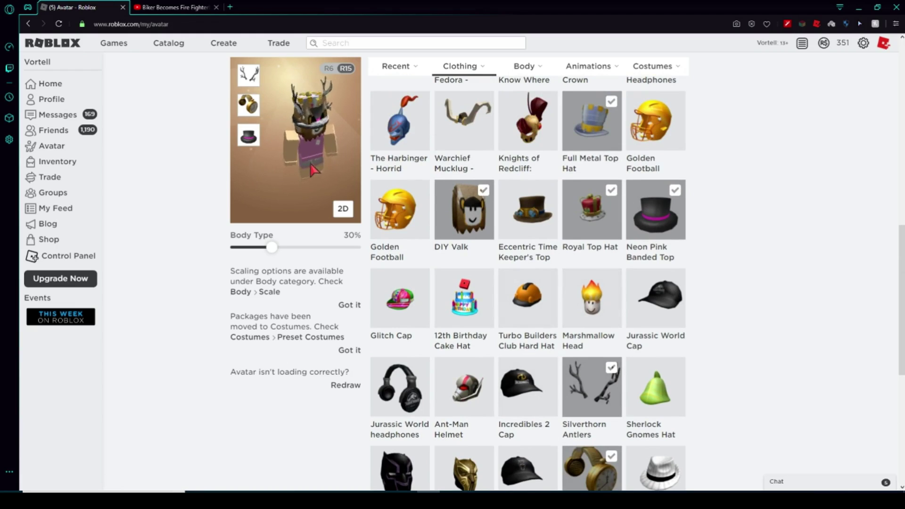
drag(312, 170, 313, 198)
scroll(609, 188, down, 3)
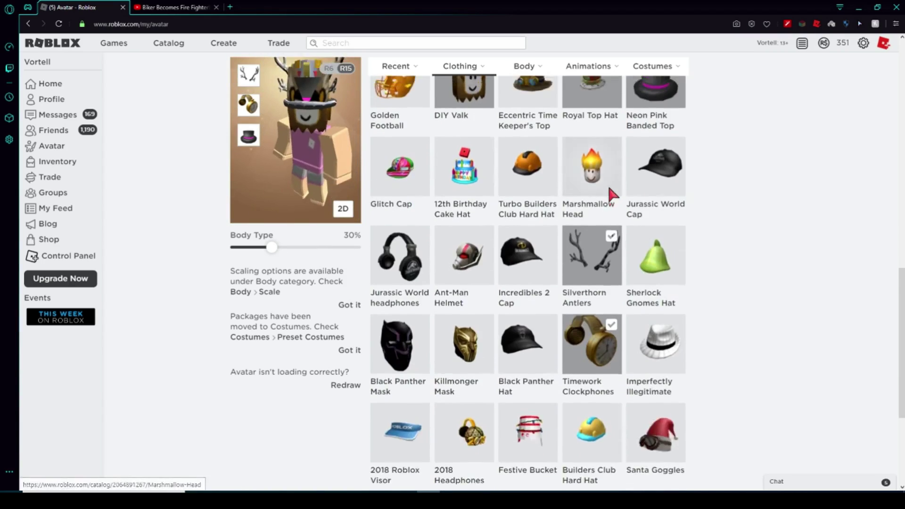
scroll(609, 188, up, 4)
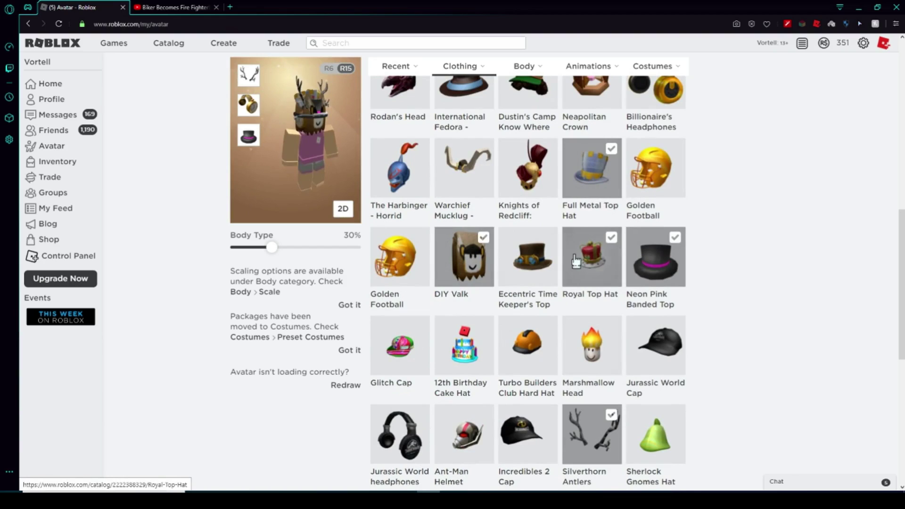
scroll(575, 260, down, 4)
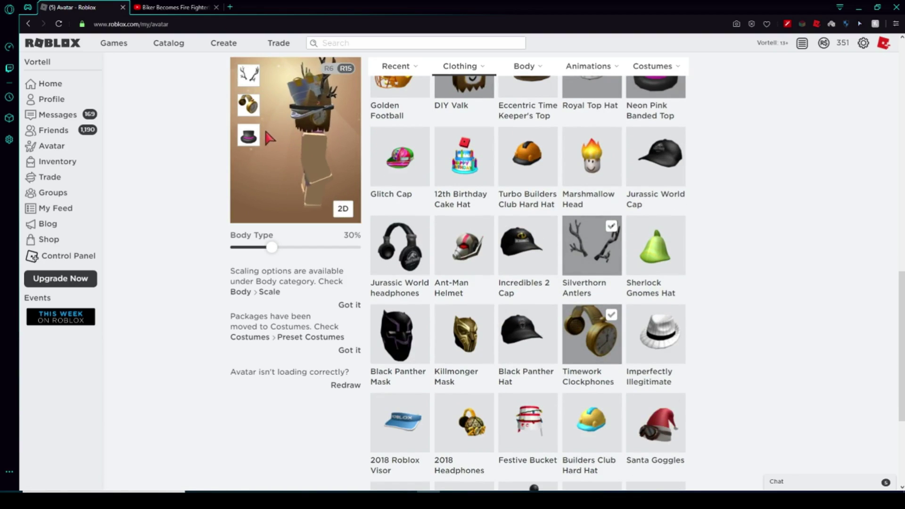
Step: Confirm all six accessories appear under Currently Wearing on the Profile, then go back to Avatar
click(59, 99)
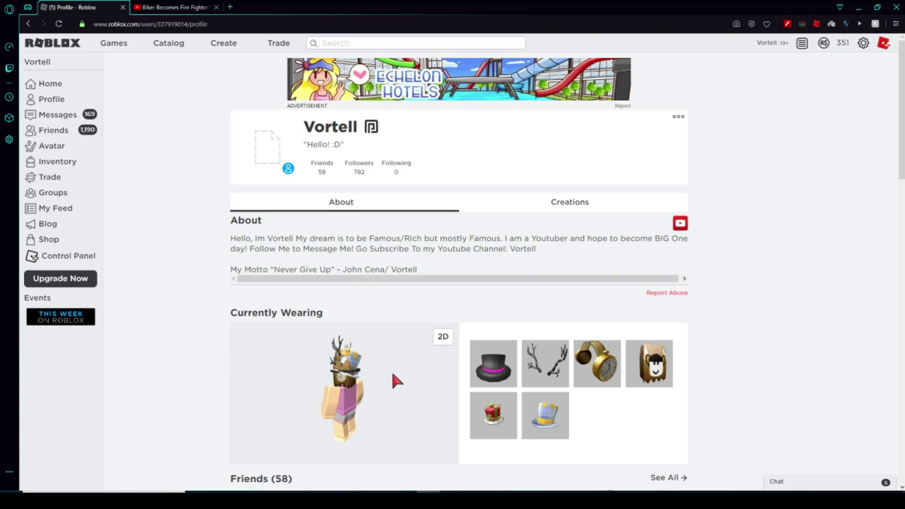
click(62, 147)
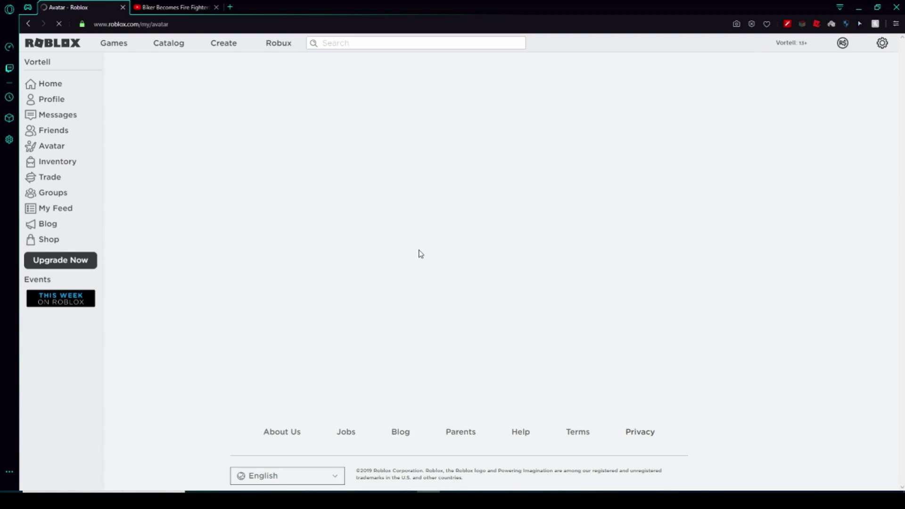